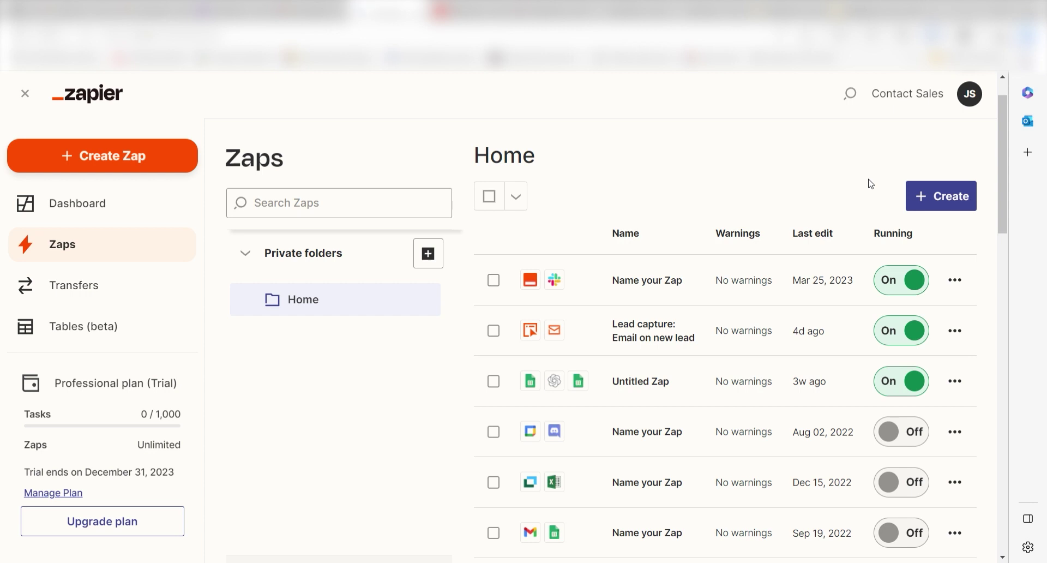
# Step: Create a Zap triggered by Woodpecker.co's Prospect Saved event and continue to the account settings
pyautogui.click(139, 163)
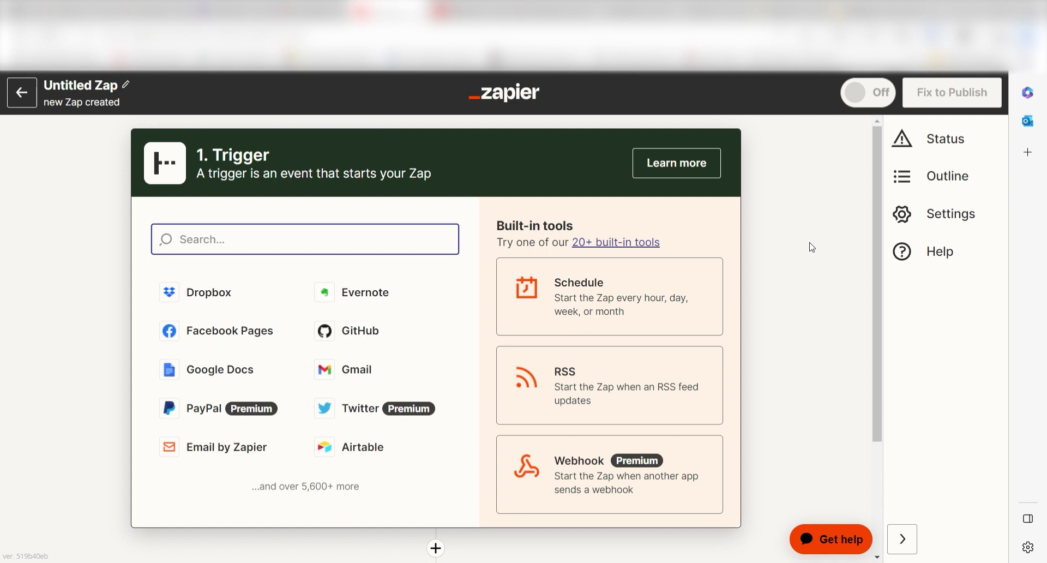
pyautogui.write('woodpecker')
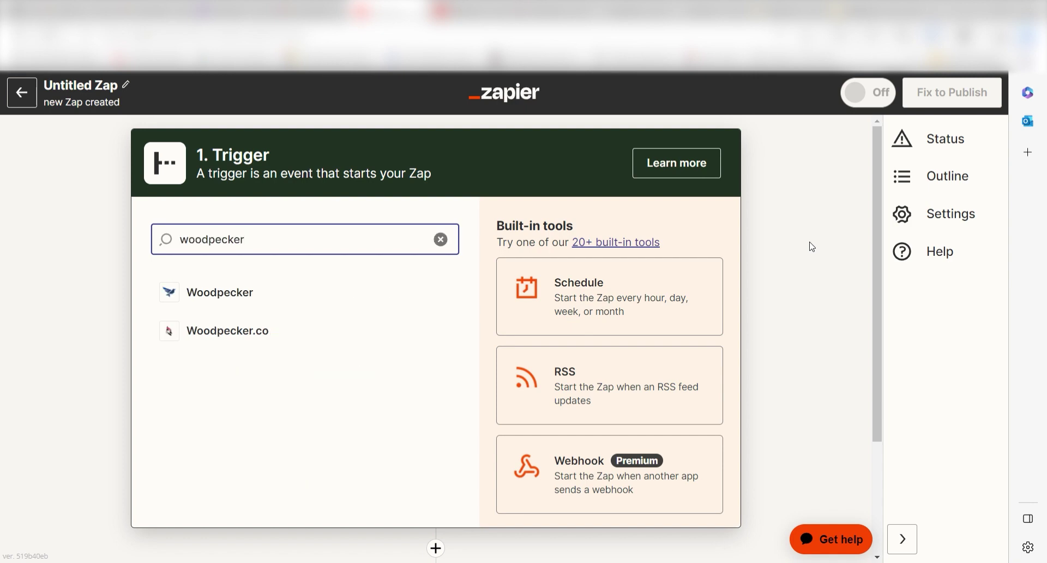
pyautogui.click(329, 340)
pyautogui.click(697, 346)
pyautogui.scroll(-1, 393, 437)
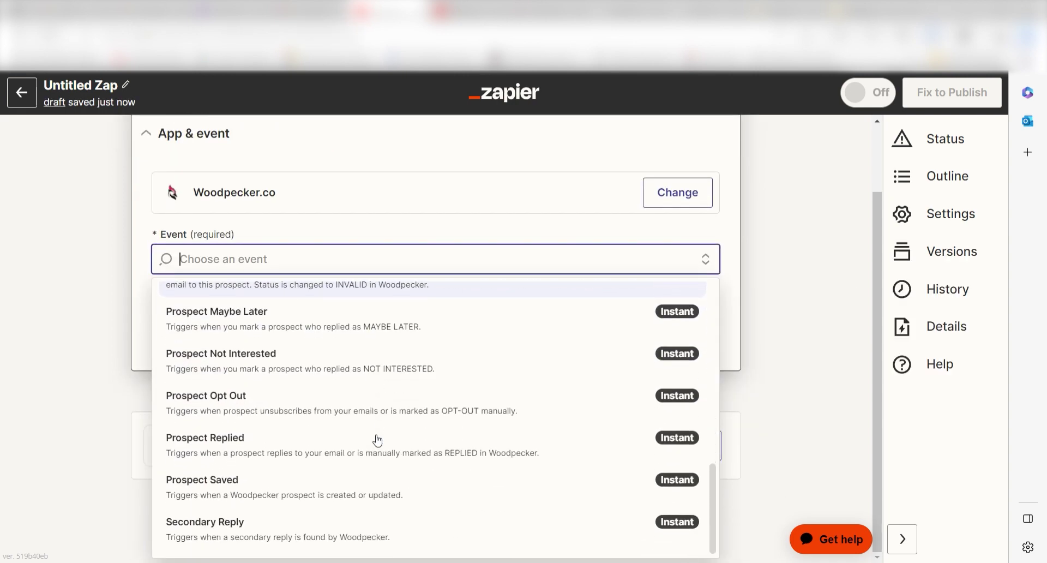
pyautogui.click(320, 484)
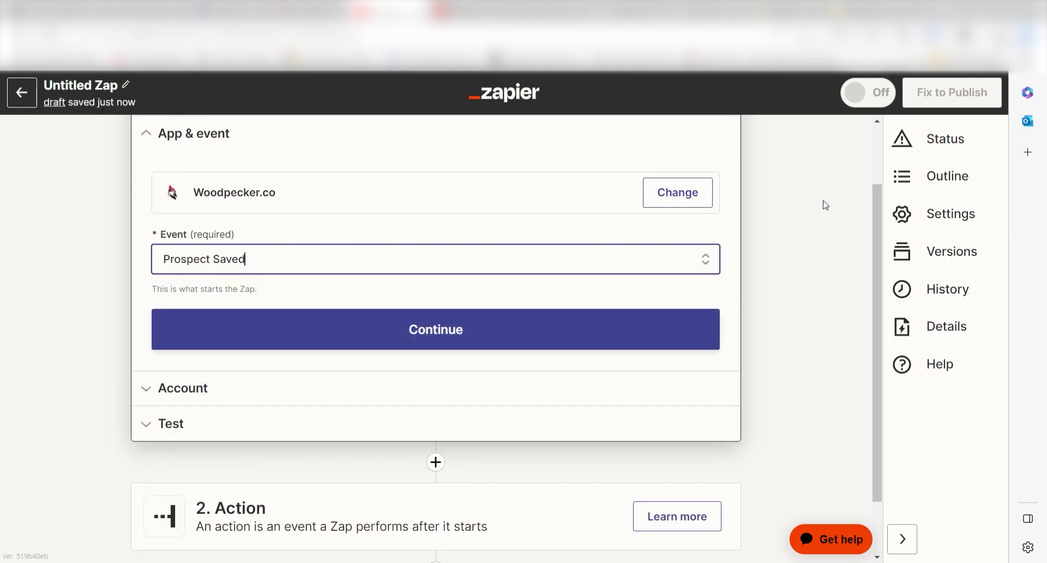
pyautogui.click(627, 330)
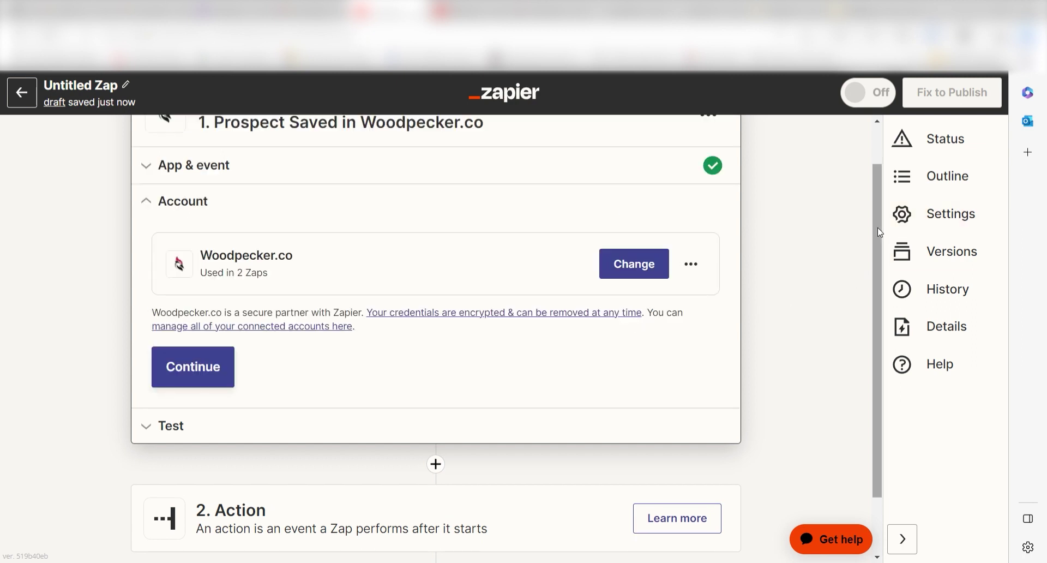
# Step: Connect the Woodpecker.co account by pasting the API key from Woodpecker's marketplace into Zapier, and continue with that account
pyautogui.moveTo(878, 227); pyautogui.dragTo(883, 188)
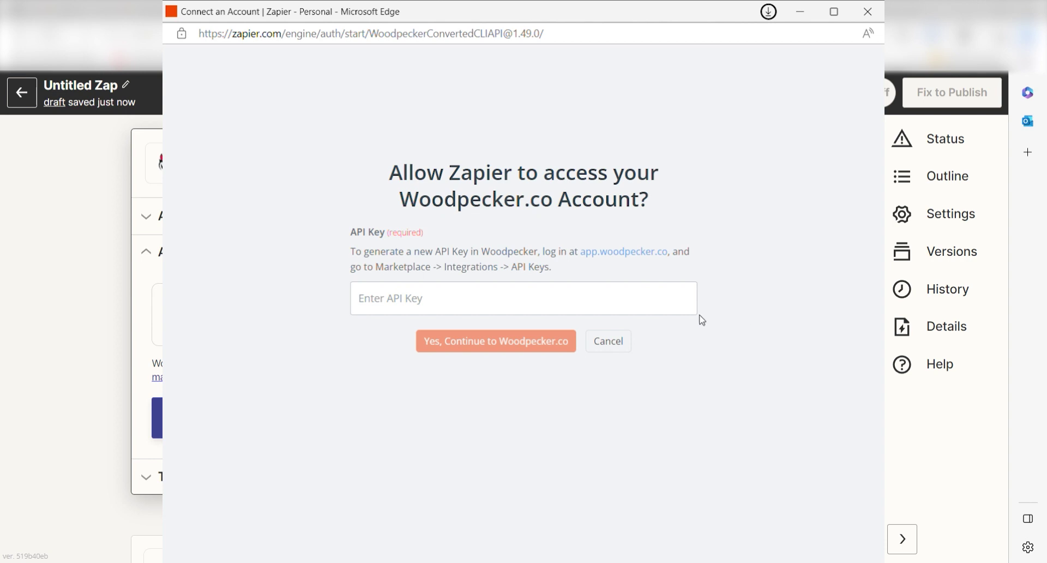
pyautogui.click(643, 308)
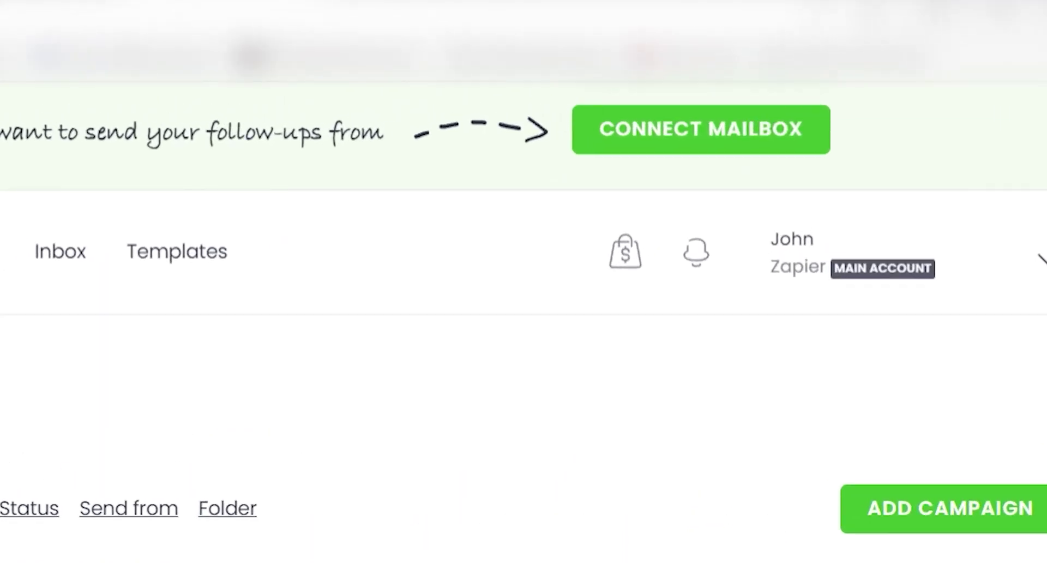
pyautogui.click(625, 252)
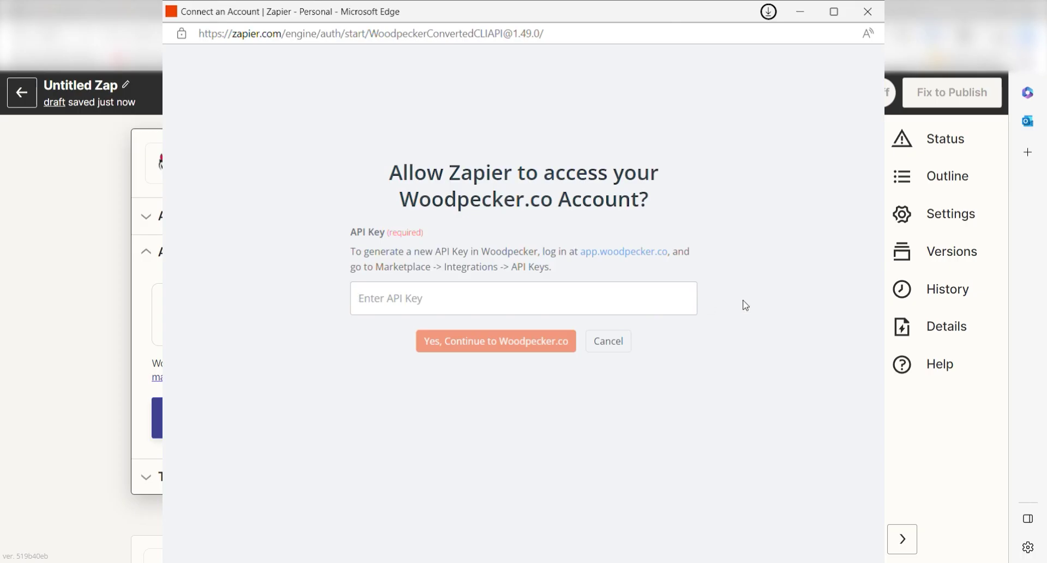
pyautogui.hotkey('ctrl', 'v')
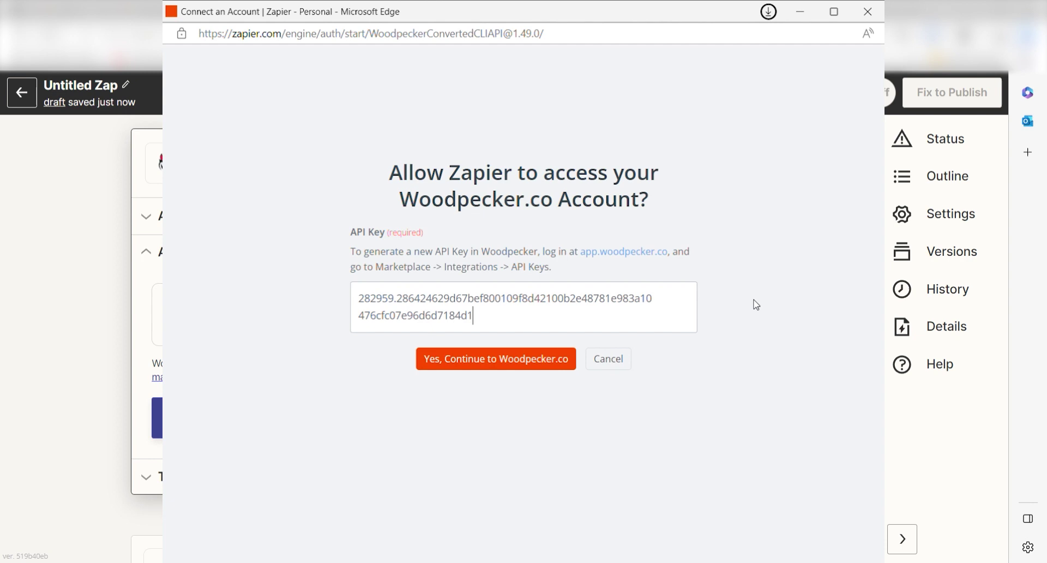
pyautogui.click(514, 357)
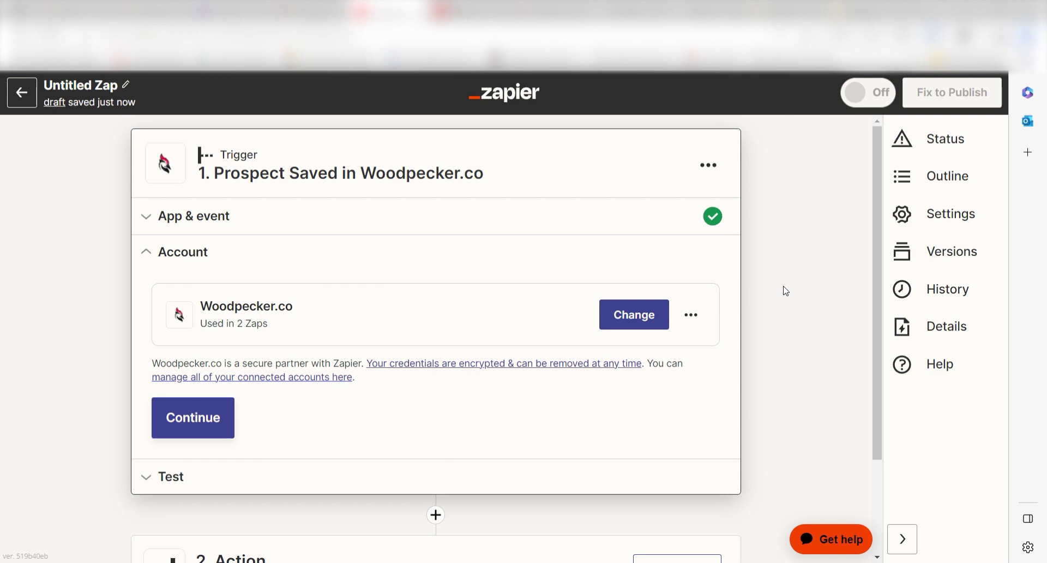
pyautogui.click(276, 413)
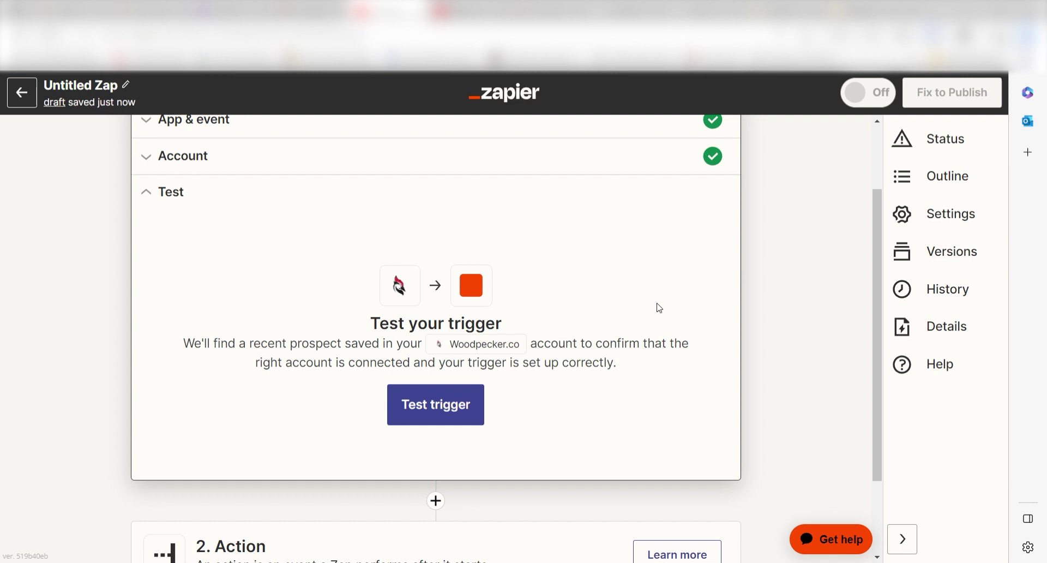
# Step: Test the Woodpecker.co trigger with a recent saved prospect and continue to the action step
pyautogui.click(476, 404)
pyautogui.moveTo(876, 300); pyautogui.dragTo(876, 294)
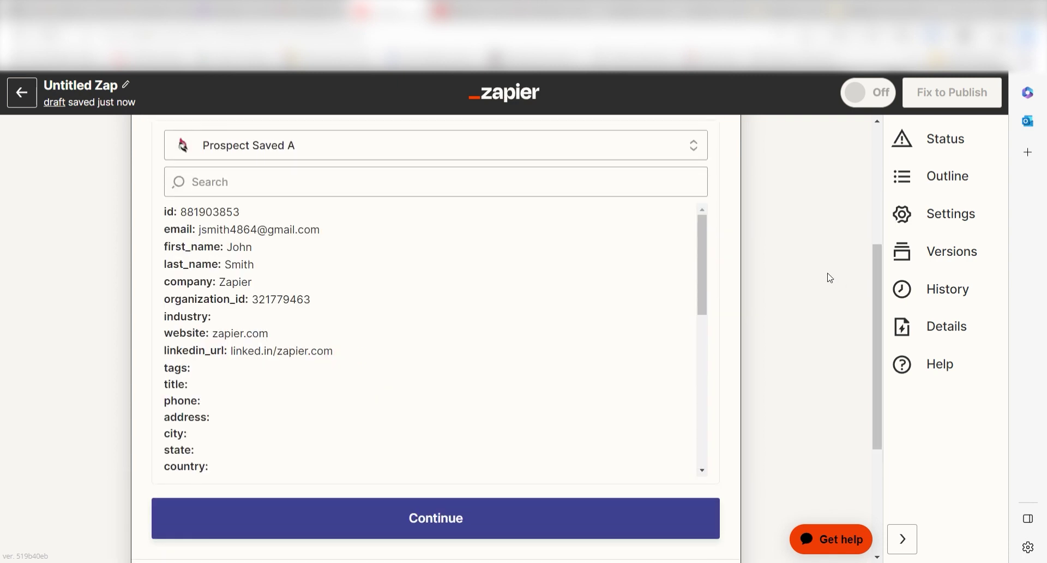
pyautogui.click(502, 532)
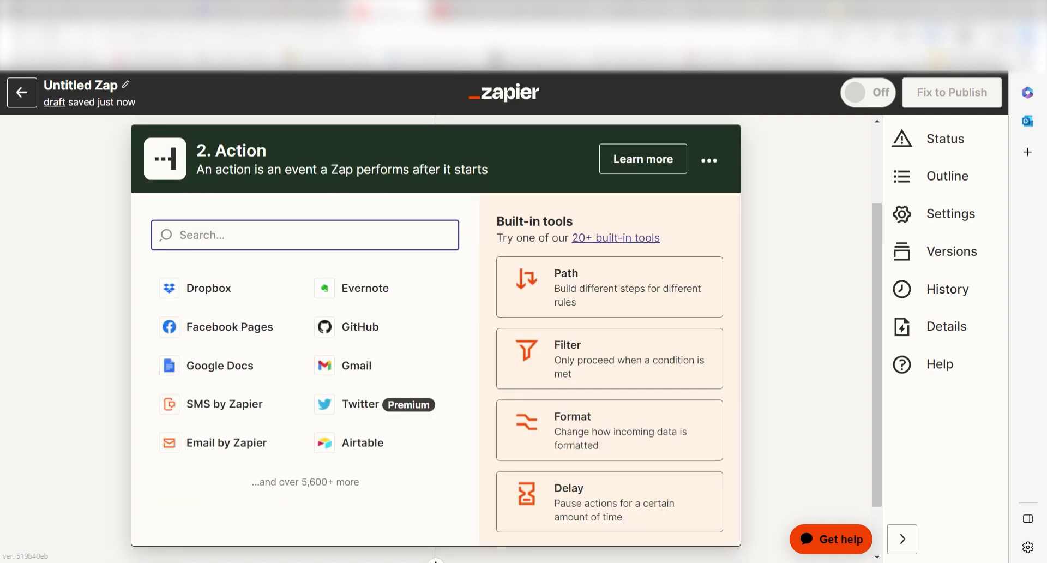
# Step: Set the action to OpenAI (GPT-3, DALL·E, Whisper) with the Send Prompt event and continue to its account settings
pyautogui.click(436, 560)
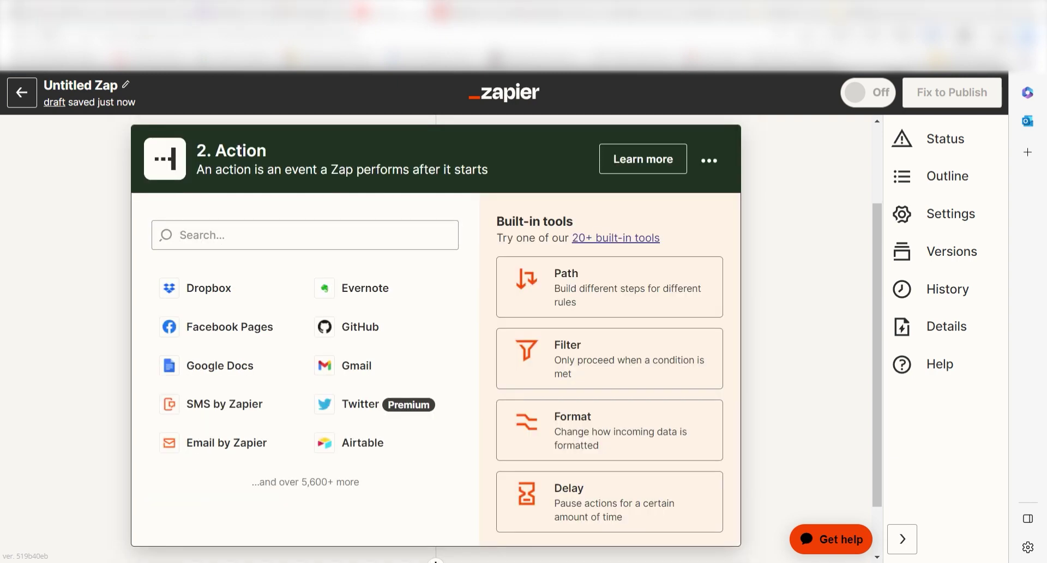
pyautogui.click(253, 237)
pyautogui.write('openai')
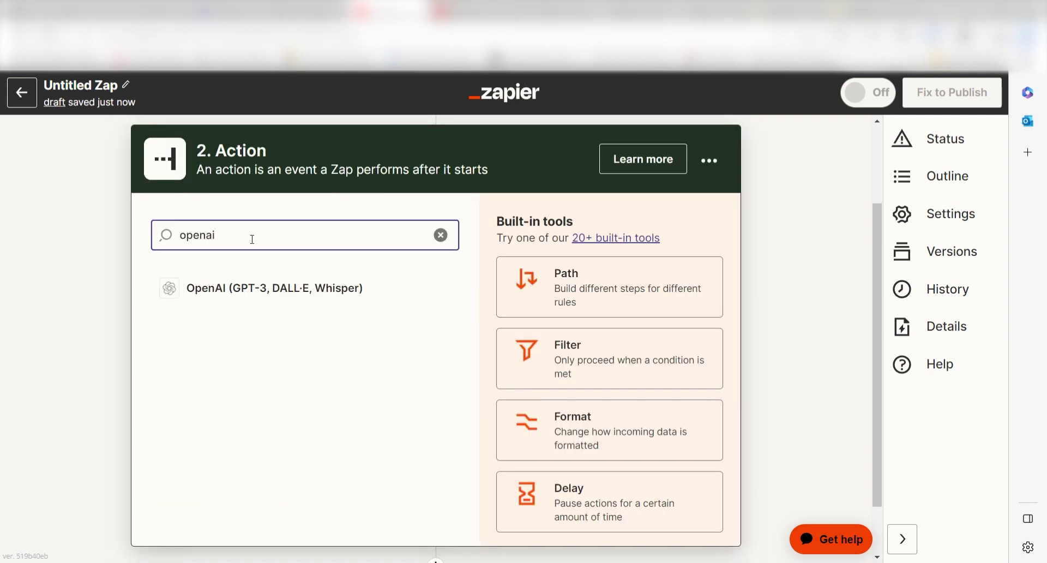
pyautogui.click(252, 289)
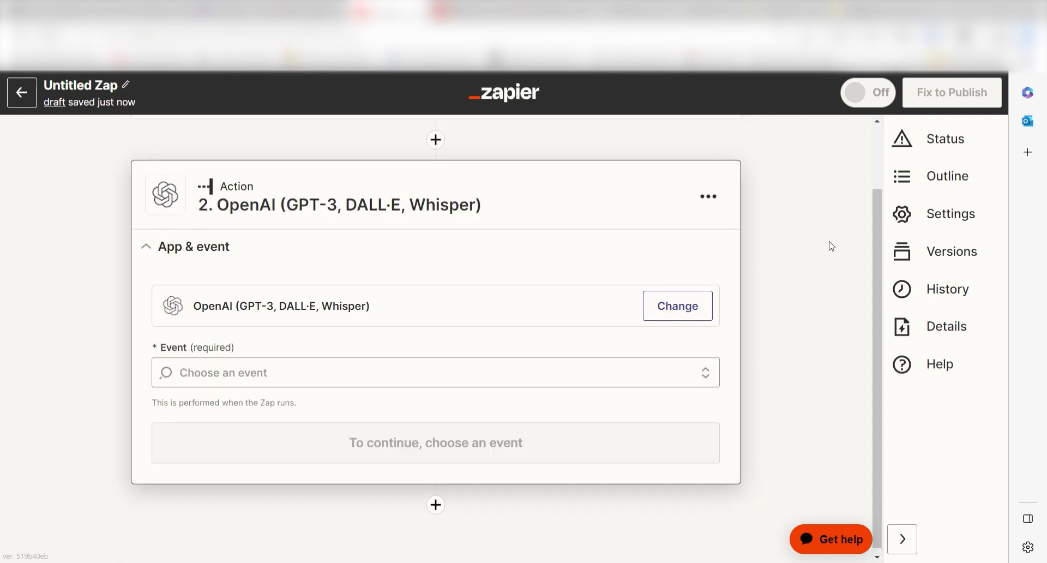
pyautogui.click(703, 370)
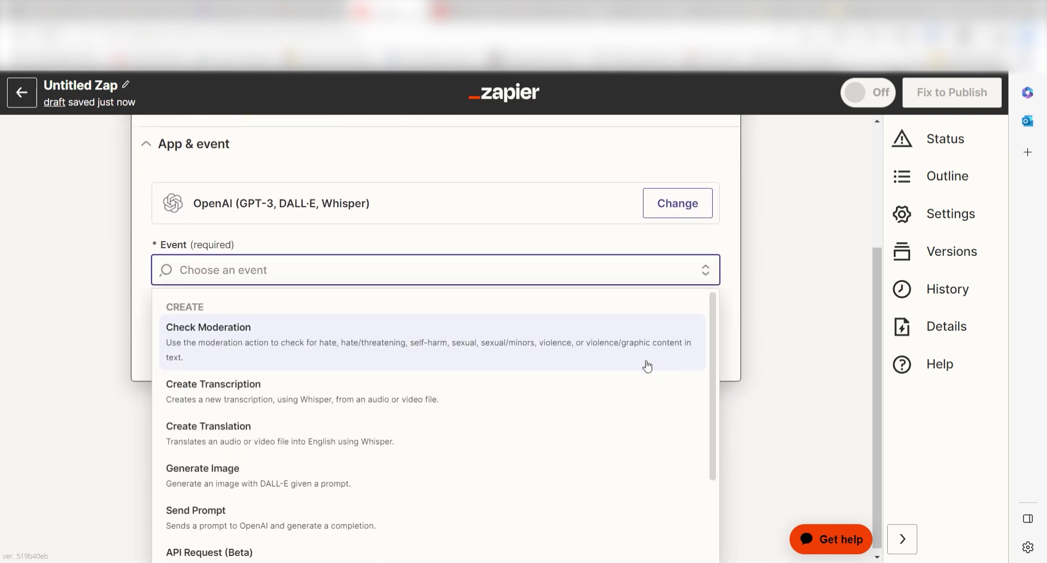
pyautogui.click(256, 524)
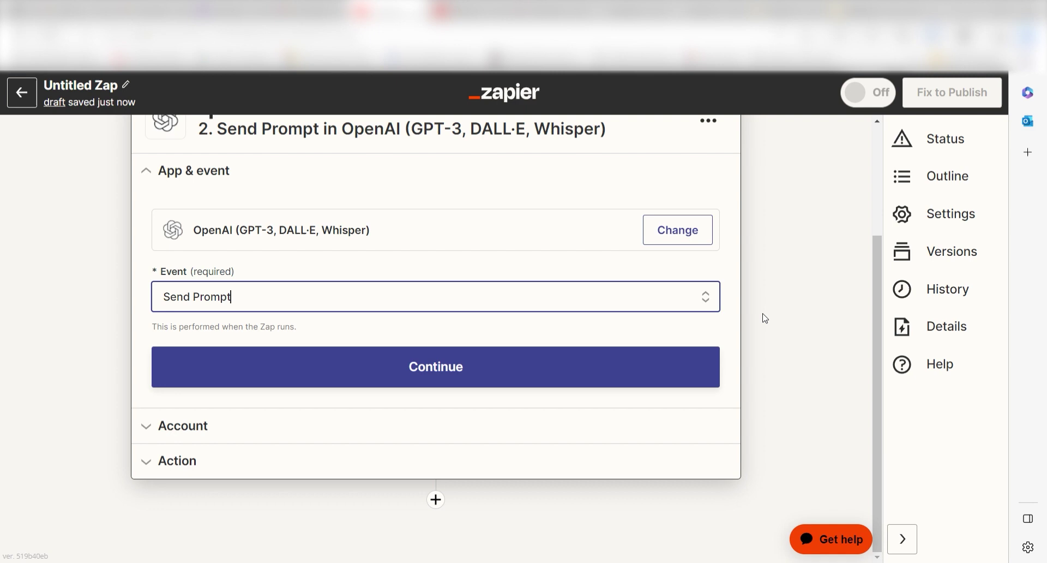
pyautogui.click(631, 374)
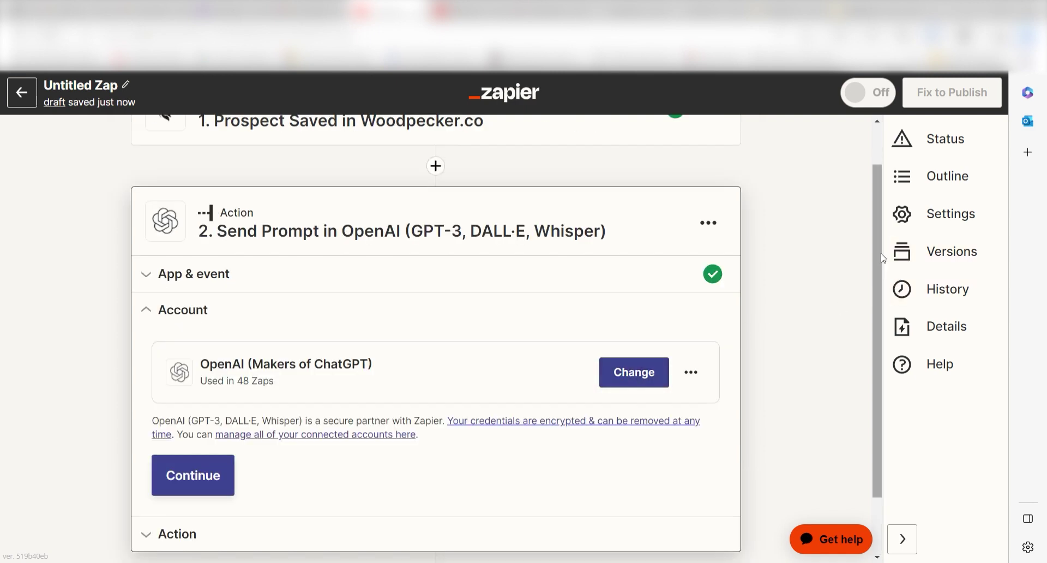
# Step: Switch to the OpenAI platform, generate a new secret API key and copy it
pyautogui.scroll(-1, 878, 272)
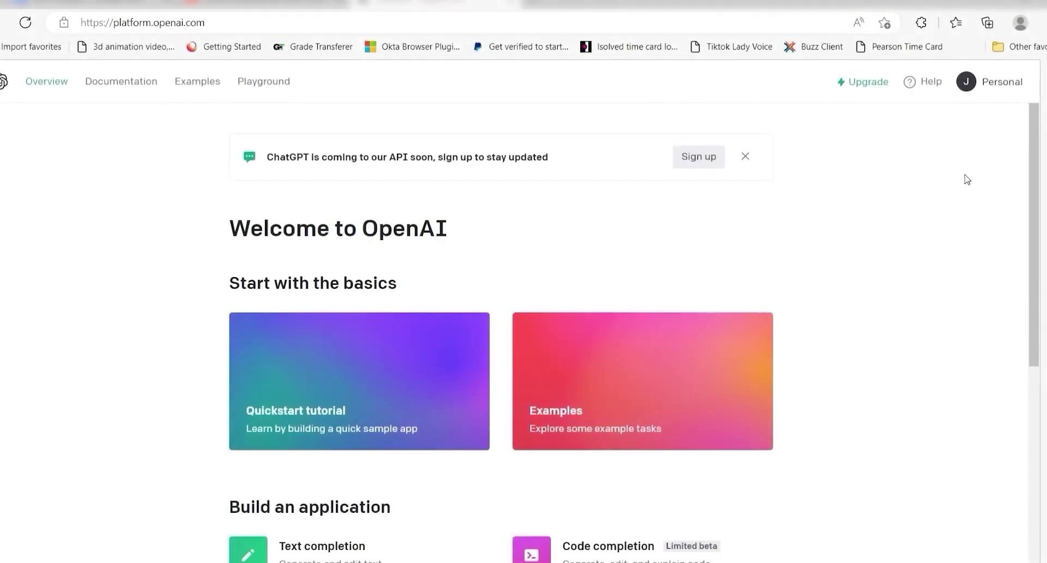
pyautogui.click(1000, 81)
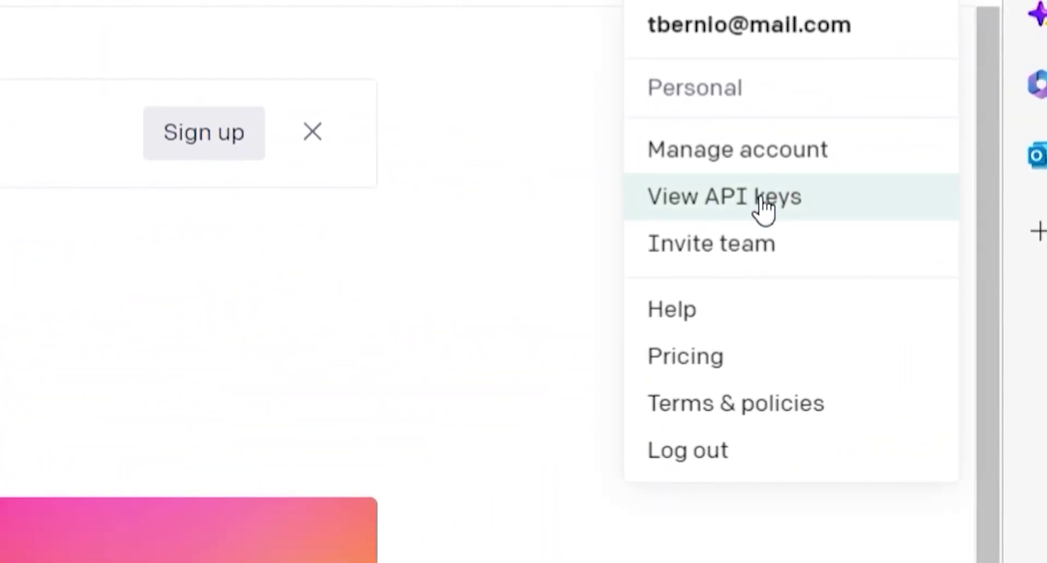
pyautogui.click(807, 200)
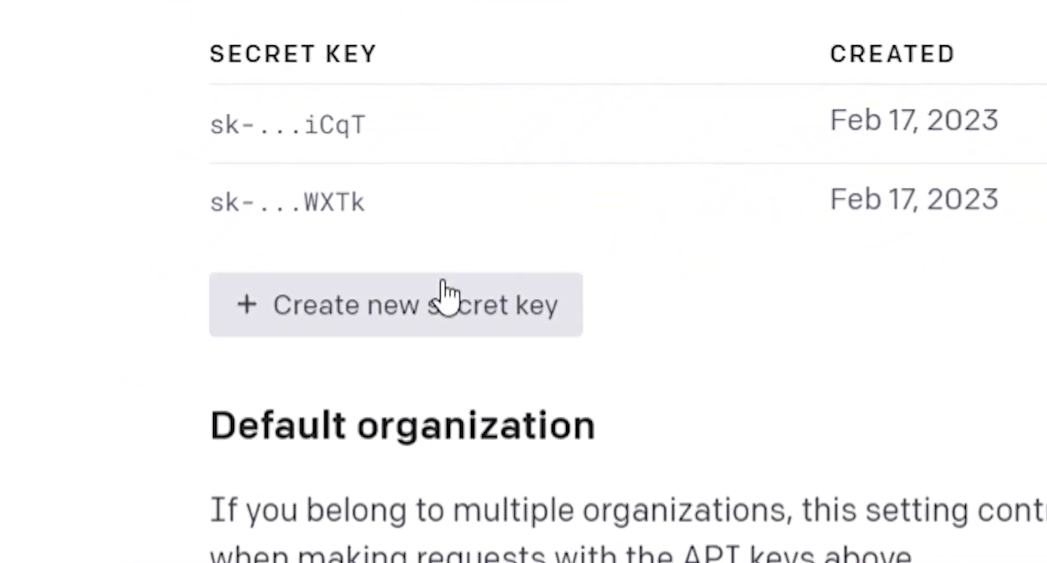
pyautogui.click(446, 296)
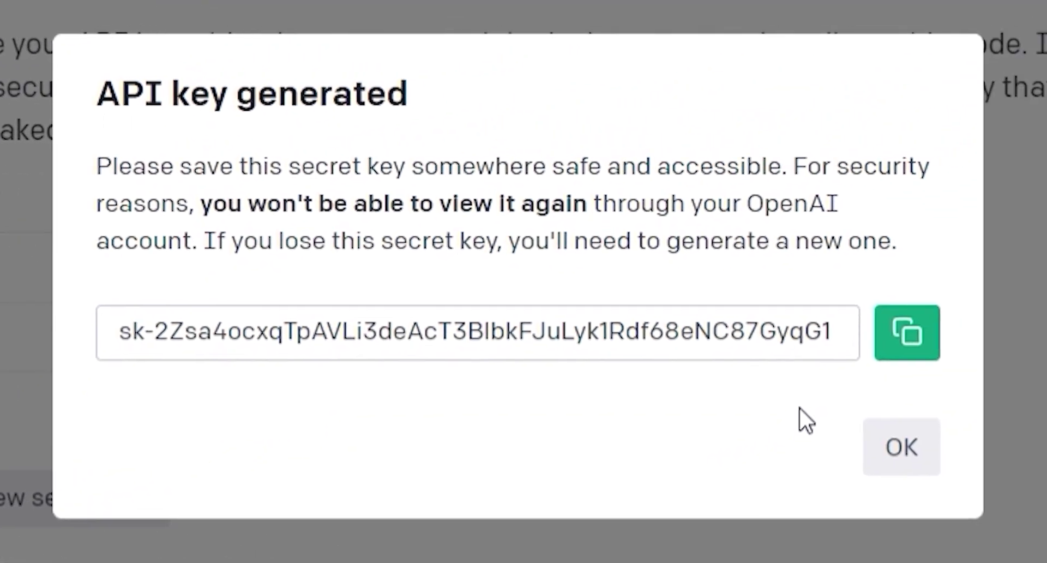
pyautogui.click(934, 333)
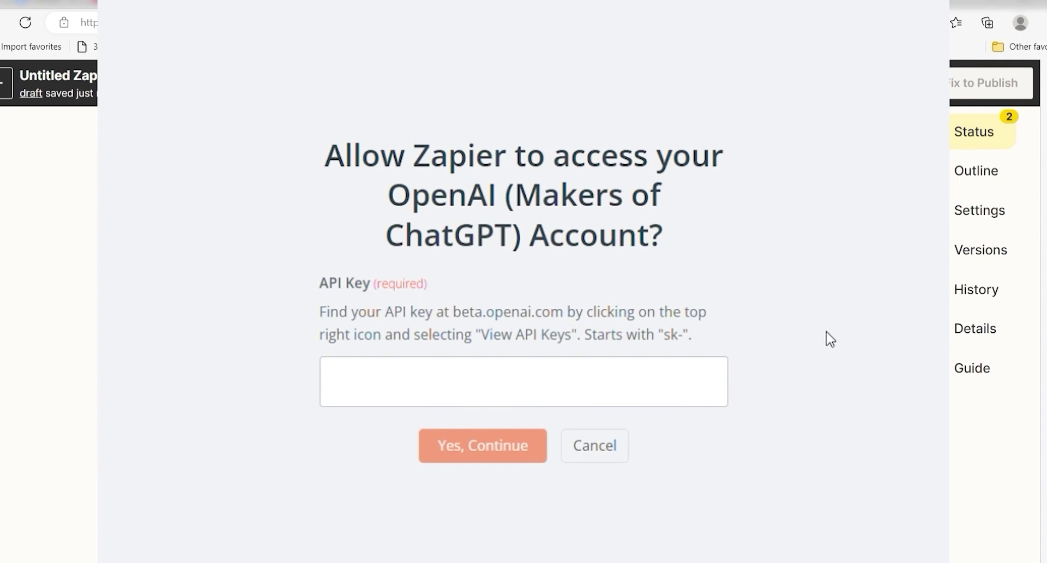
# Step: Authorize the OpenAI account in Zapier by pasting the API key, and continue with the connected account
pyautogui.hotkey('ctrl', 'v')
pyautogui.press('Return')
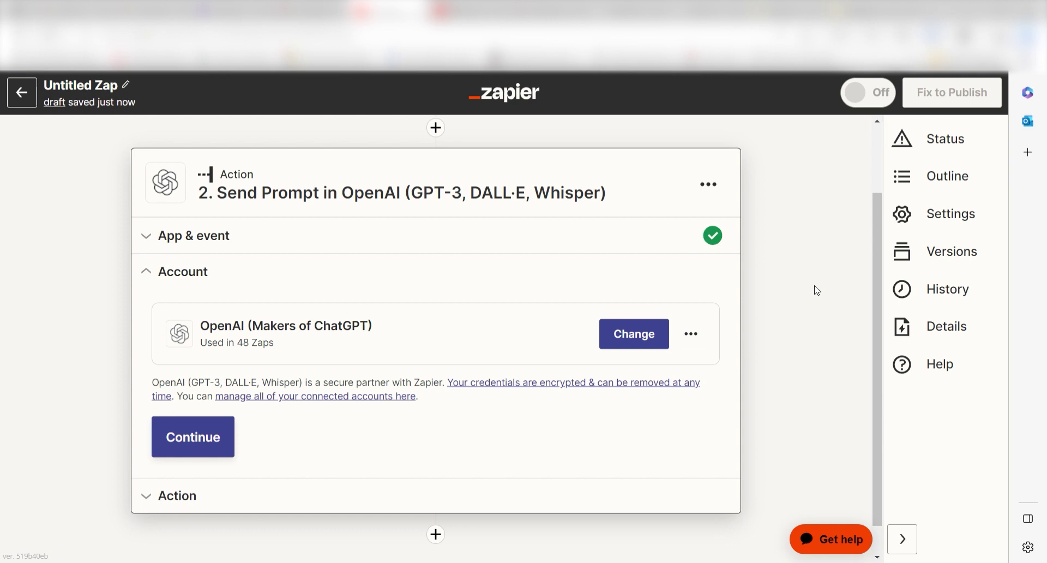
pyautogui.click(220, 429)
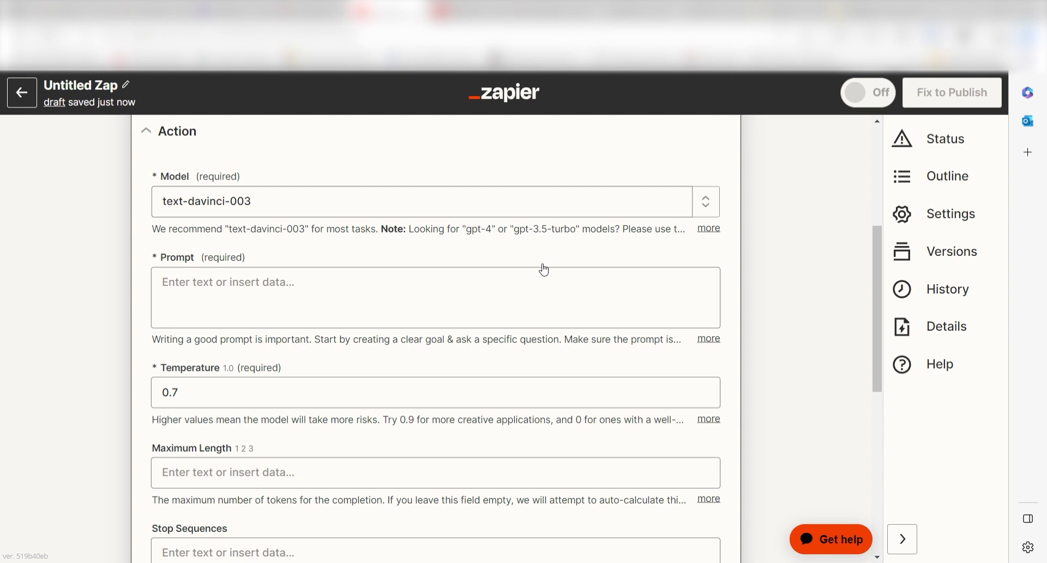
# Step: Start the OpenAI prompt with "sales cold email for" followed by the Prospect First Name and Prospect Last Name fields
pyautogui.click(237, 271)
pyautogui.write('sales cold email for')
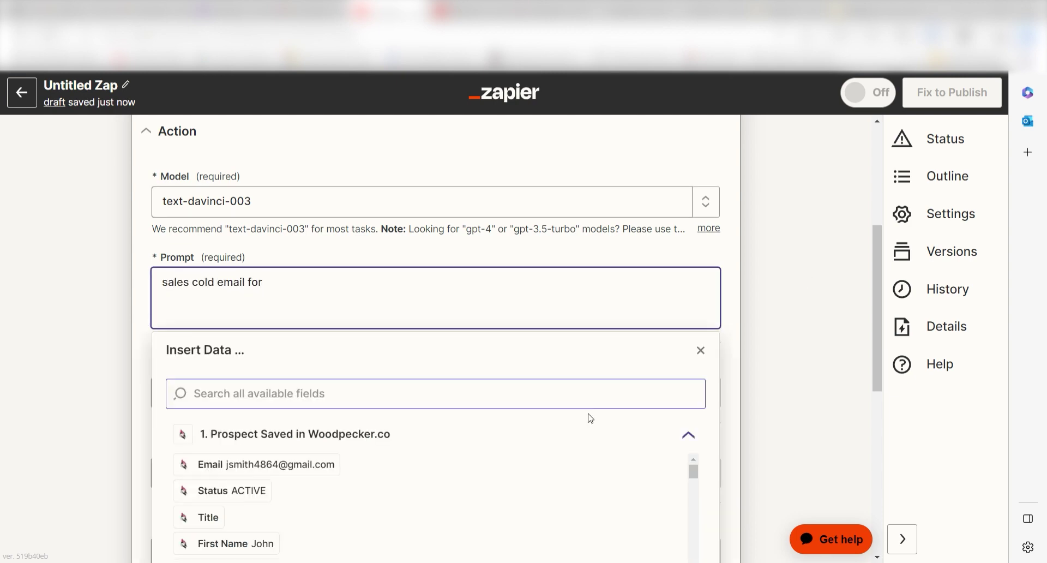
pyautogui.scroll(-3, 591, 418)
pyautogui.scroll(-3, 393, 409)
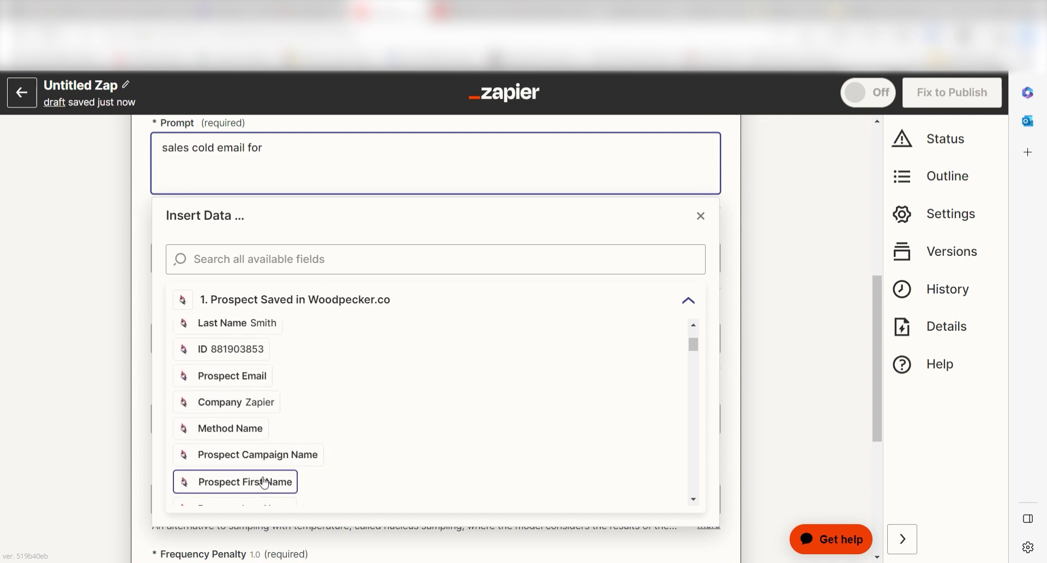
pyautogui.click(264, 482)
pyautogui.scroll(-1, 276, 479)
pyautogui.click(275, 479)
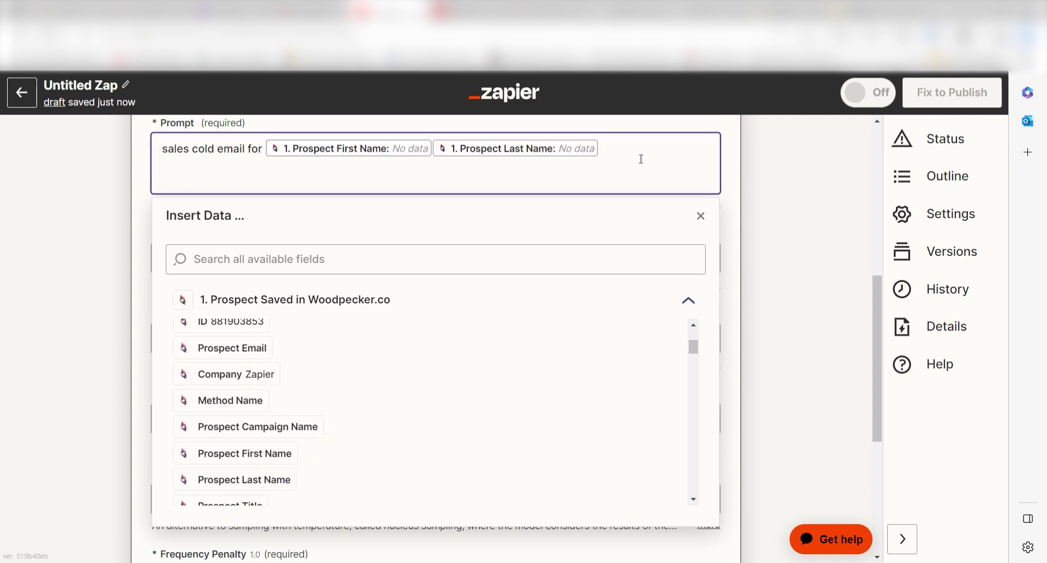
# Step: Extend the prompt with "who works at" followed by the Prospect Company field
pyautogui.write('who works at')
pyautogui.scroll(3, 280, 388)
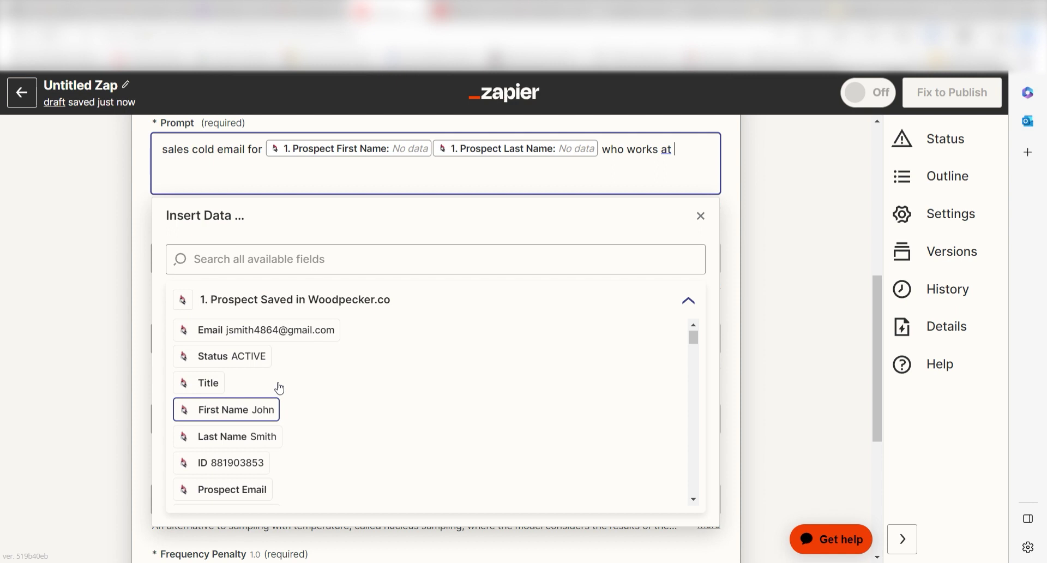
pyautogui.scroll(-10, 279, 388)
pyautogui.click(276, 434)
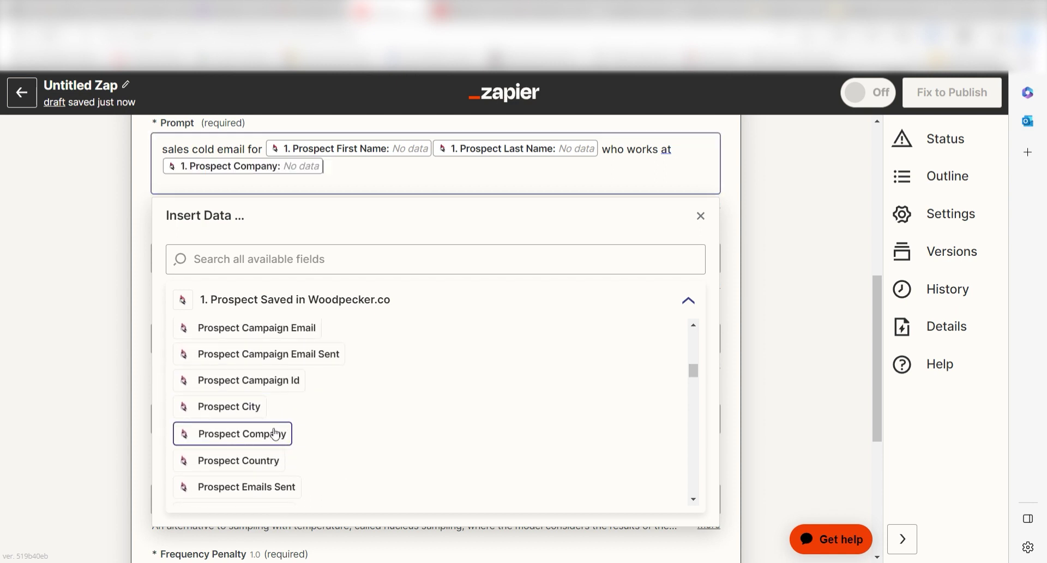
# Step: Finish the prompt with "and could be interested in zapier", the sender's name, "Don't include the email subject" and "start with Dear" plus the First Name field
pyautogui.write('and could be interested in ')
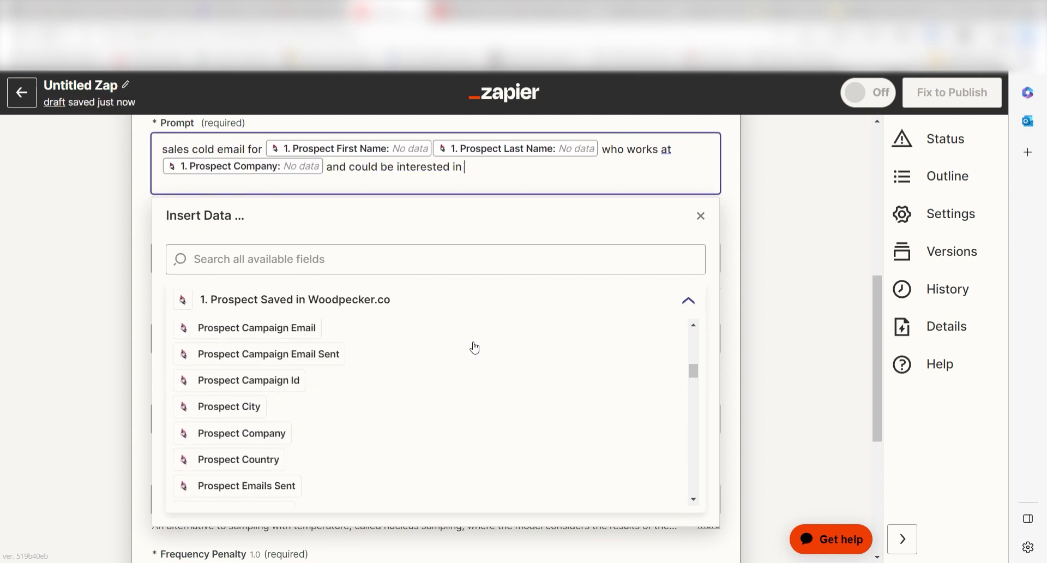
pyautogui.write('zapier.  My name is Jo')
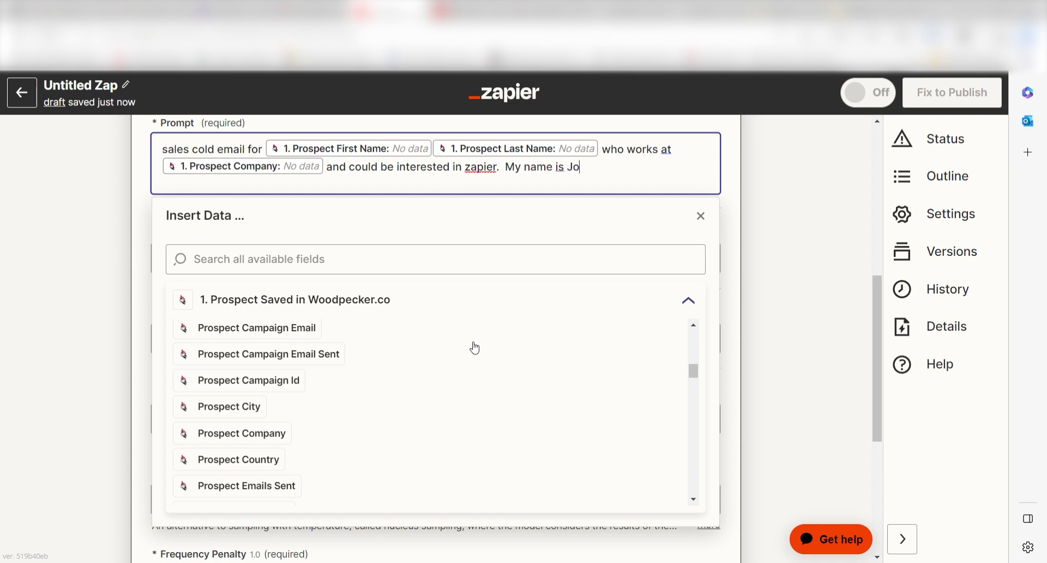
pyautogui.write("hn.  Don't include the ")
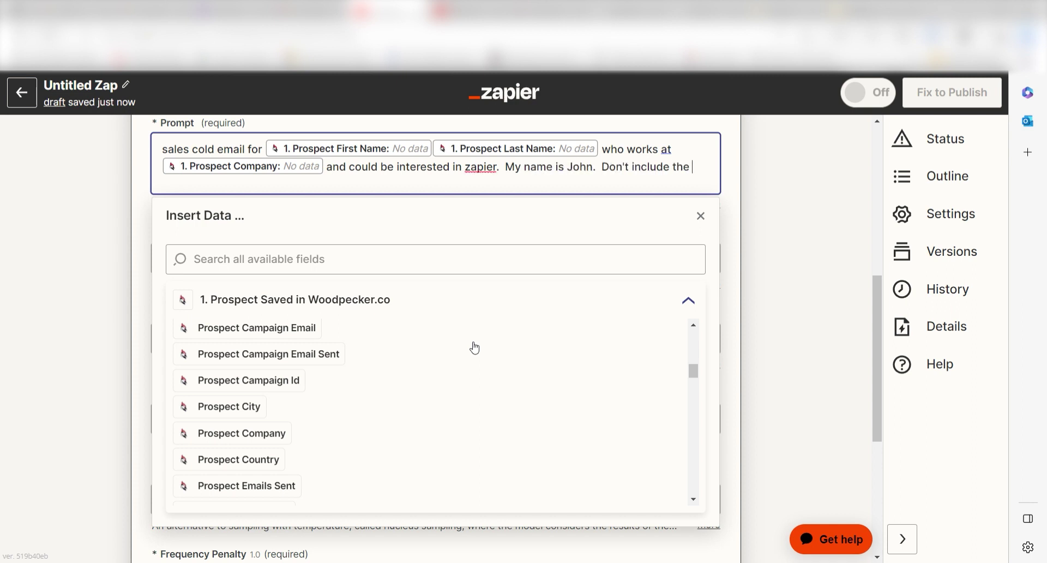
pyautogui.write('email subject.  start with Dear')
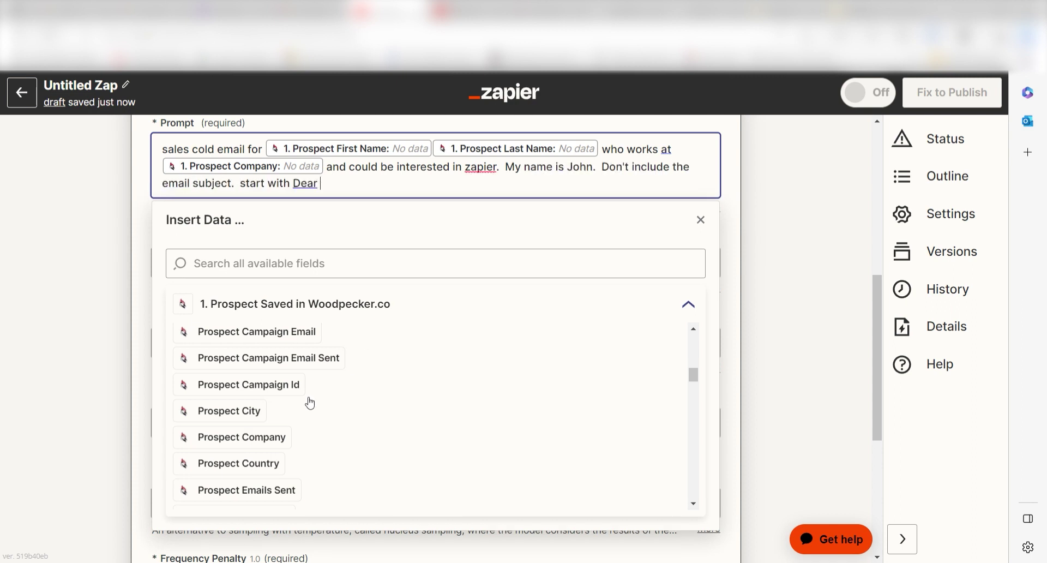
pyautogui.scroll(5, 306, 402)
pyautogui.click(247, 389)
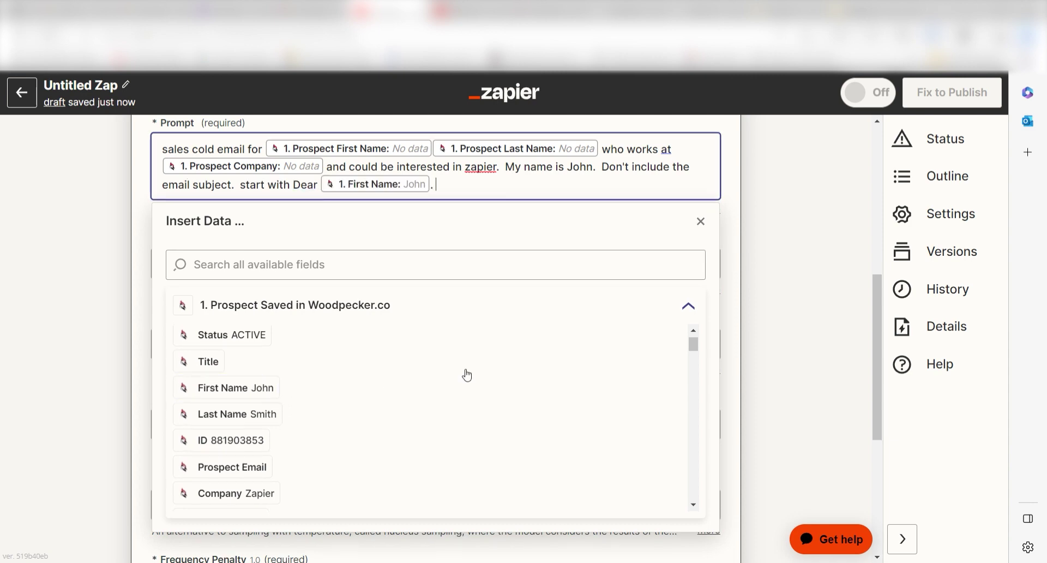
# Step: Continue with the completed Send Prompt setup and test the OpenAI action
pyautogui.scroll(-10, 467, 376)
pyautogui.click(289, 404)
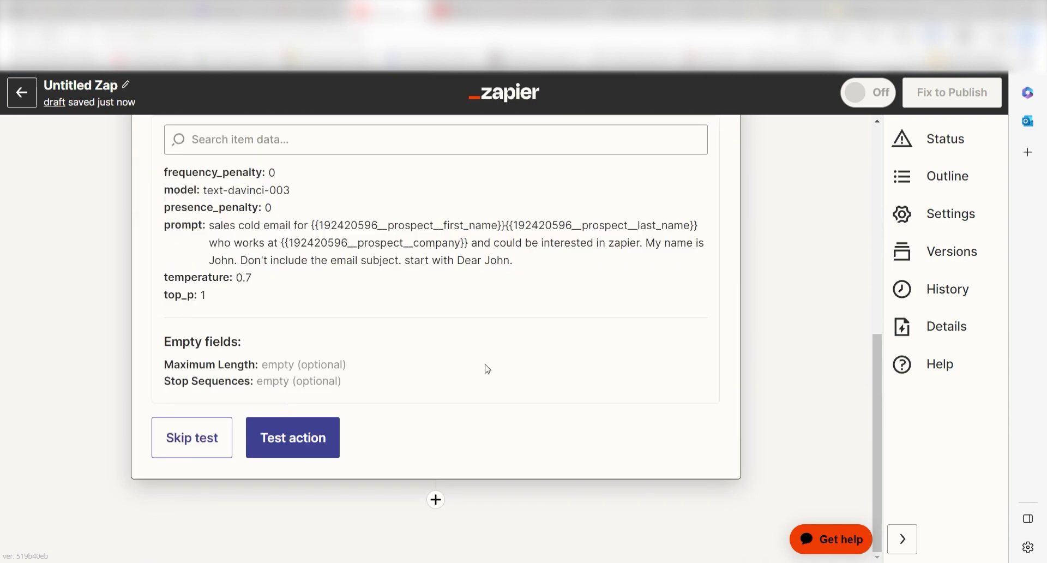
pyautogui.click(304, 439)
# Step: Add a third action step using Woodpecker.co with the Create/Update Prospect event, and continue with the connected account
pyautogui.click(435, 498)
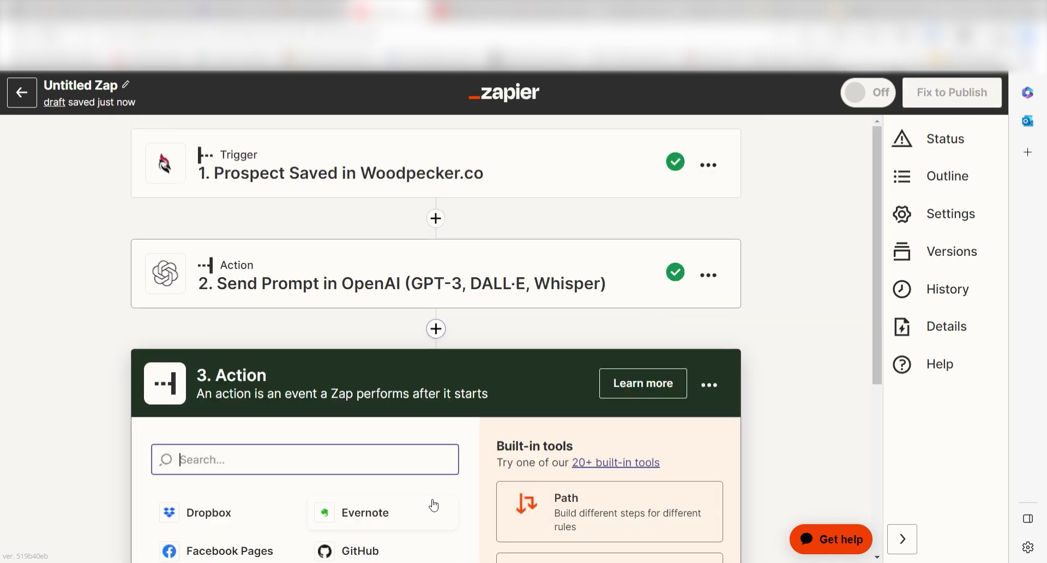
pyautogui.moveTo(874, 245); pyautogui.dragTo(876, 358)
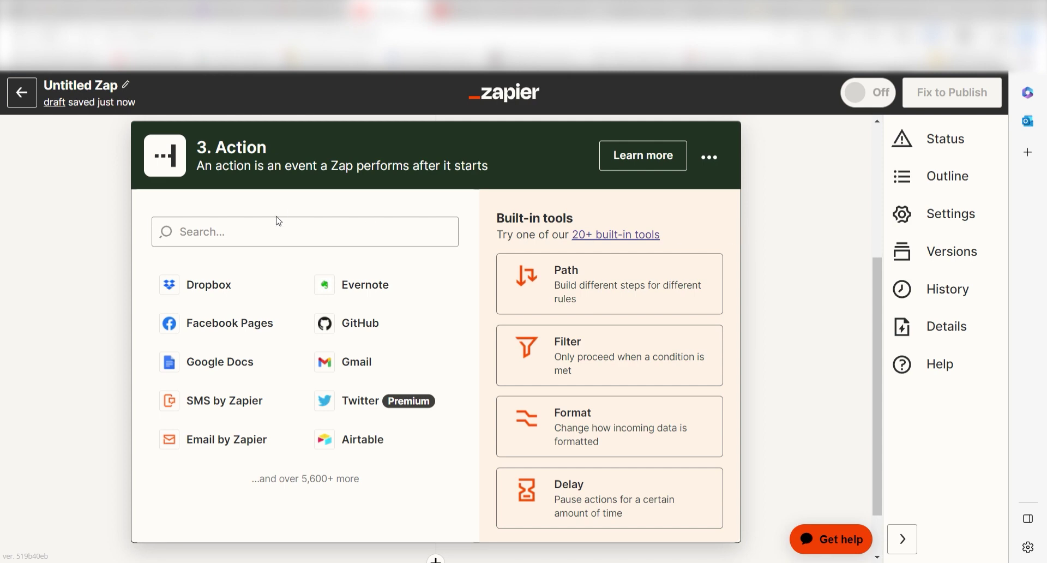
pyautogui.click(270, 234)
pyautogui.write('woodpecker')
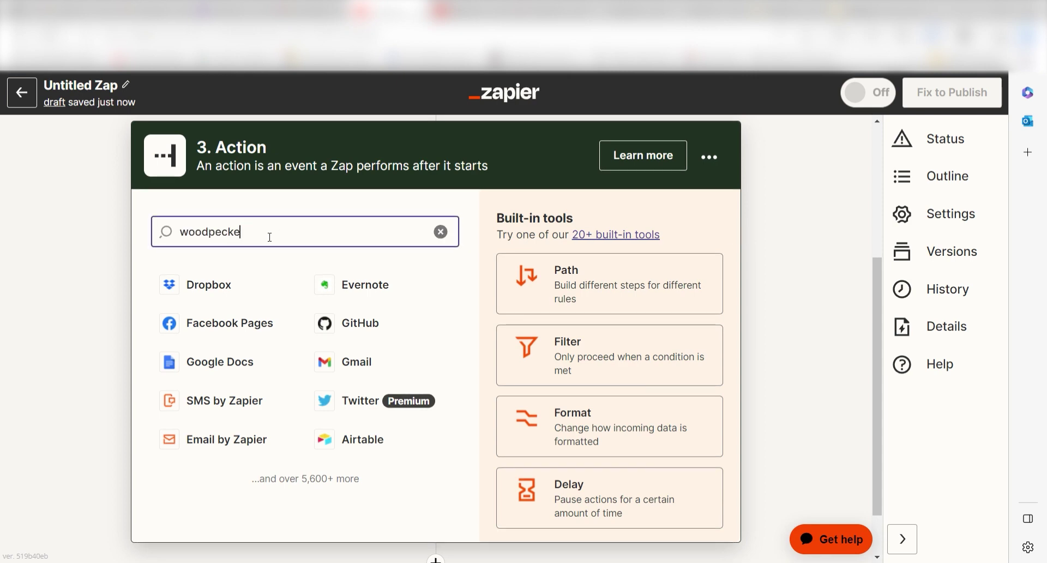
pyautogui.click(249, 325)
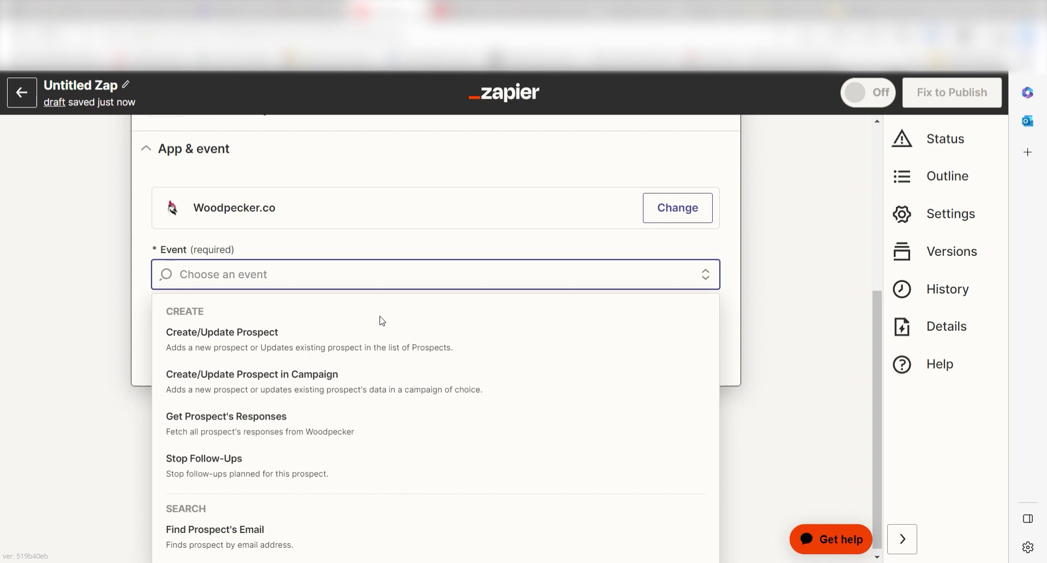
pyautogui.click(352, 332)
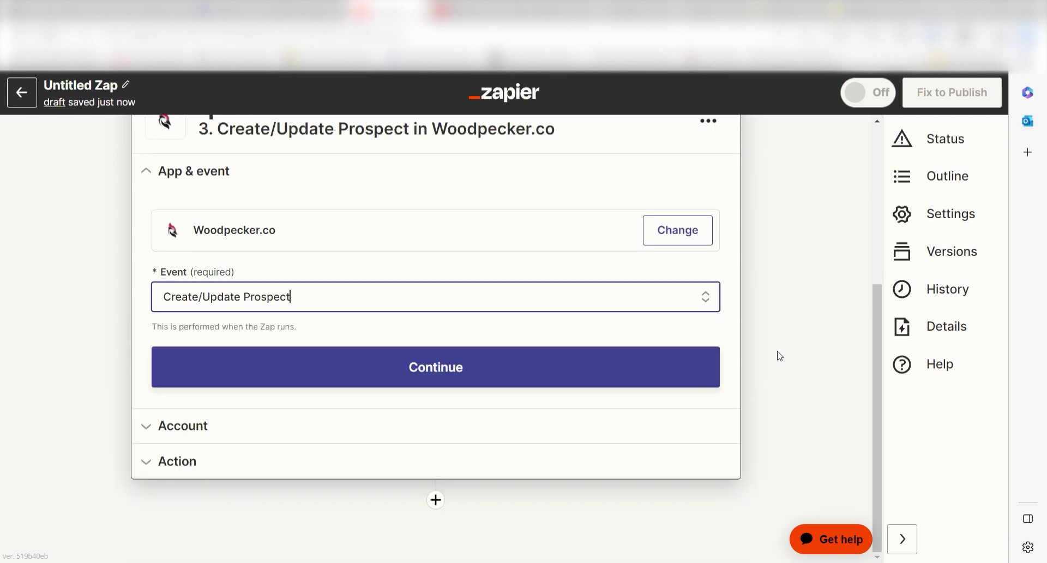
pyautogui.click(553, 360)
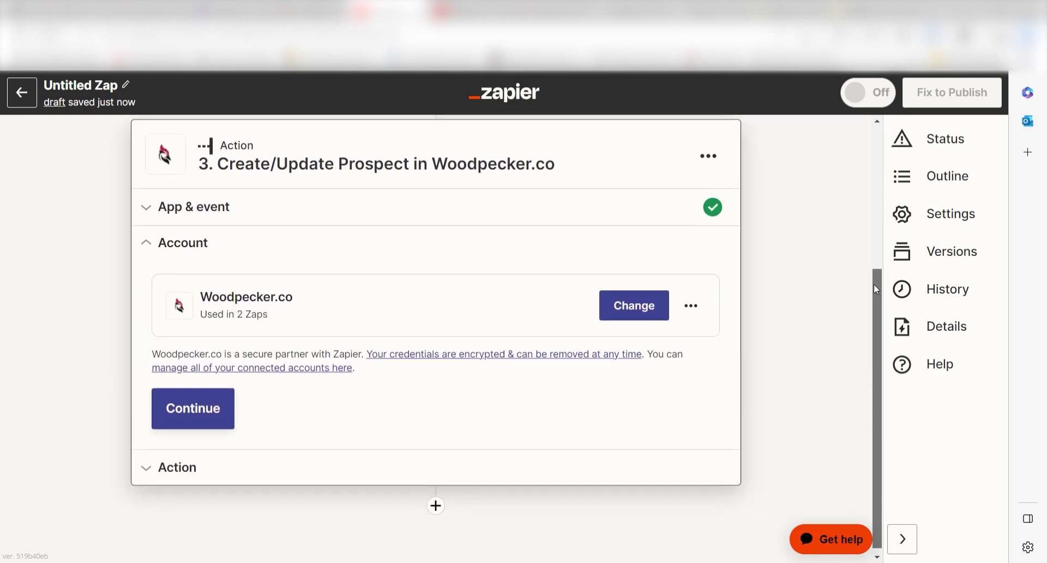
pyautogui.click(201, 409)
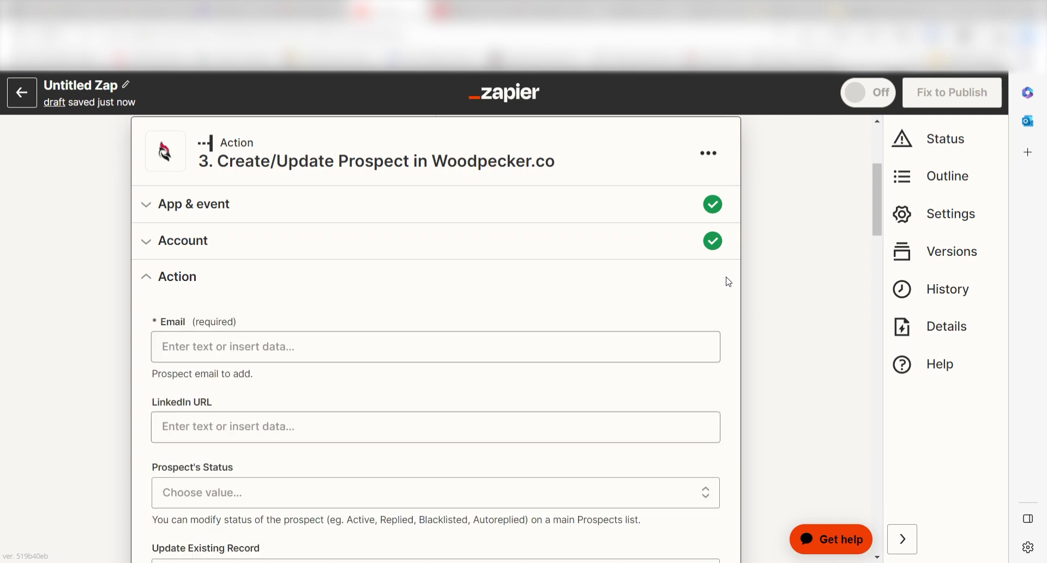
# Step: Map the prospect's Email to the trigger's Prospect Email field and Snippet 1 to the OpenAI step's Choices Text
pyautogui.moveTo(882, 214); pyautogui.dragTo(876, 235)
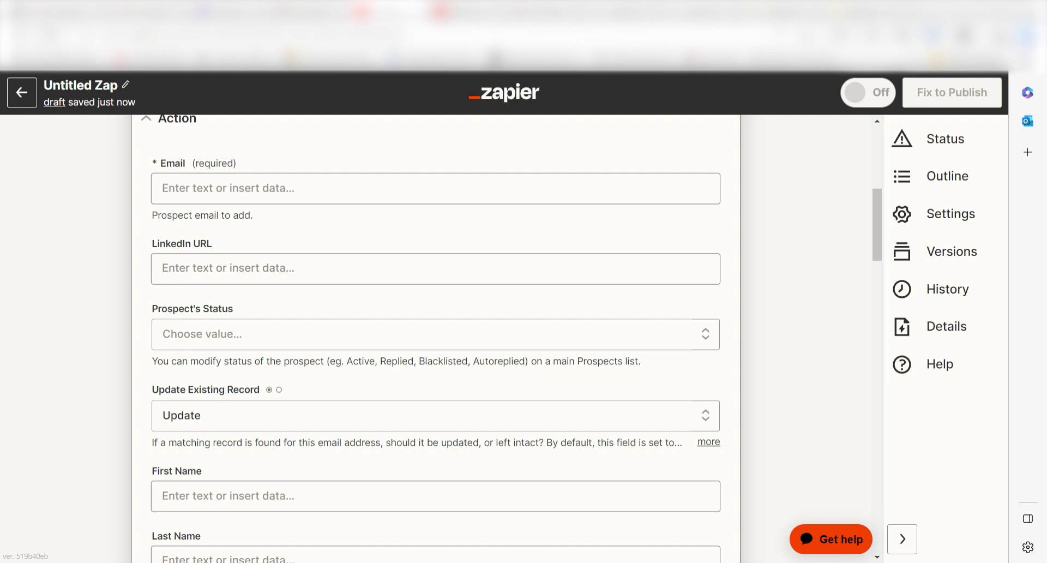
pyautogui.click(236, 190)
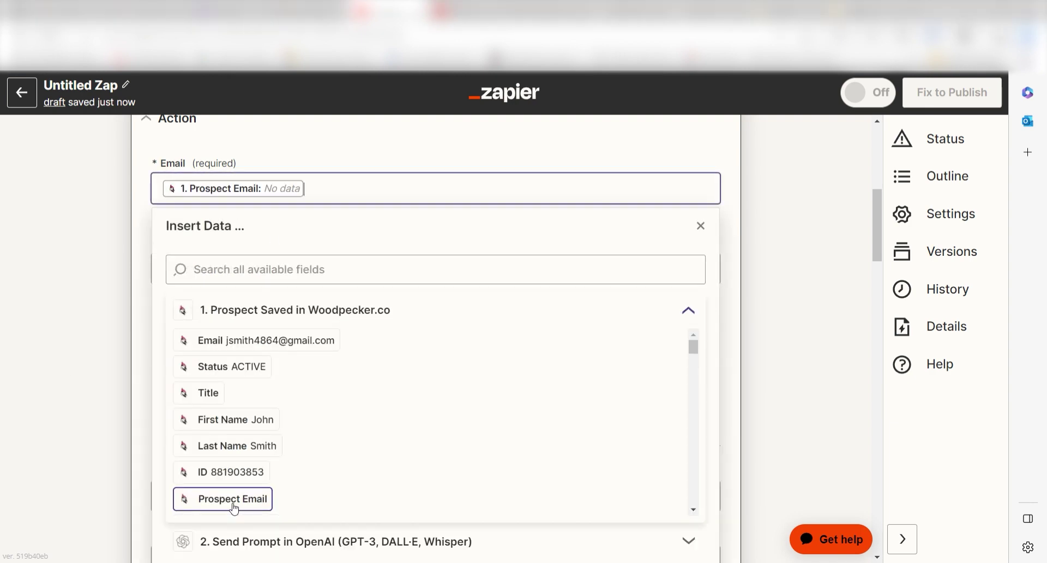
pyautogui.click(203, 500)
pyautogui.scroll(-15, 392, 377)
pyautogui.click(303, 496)
pyautogui.click(305, 478)
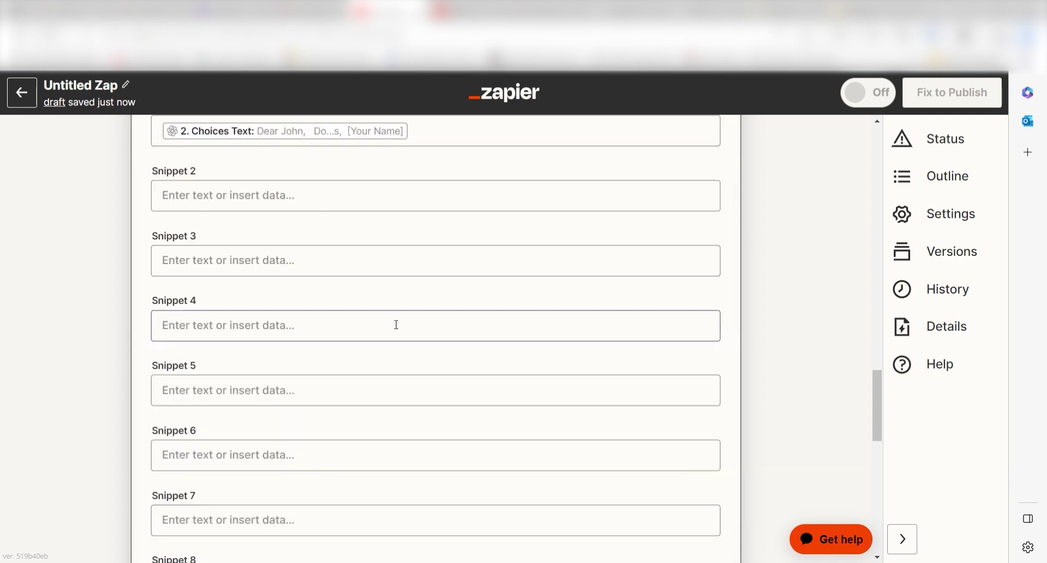
# Step: Continue with the mapped fields and test the Create/Update Prospect action
pyautogui.scroll(-10, 395, 325)
pyautogui.click(327, 426)
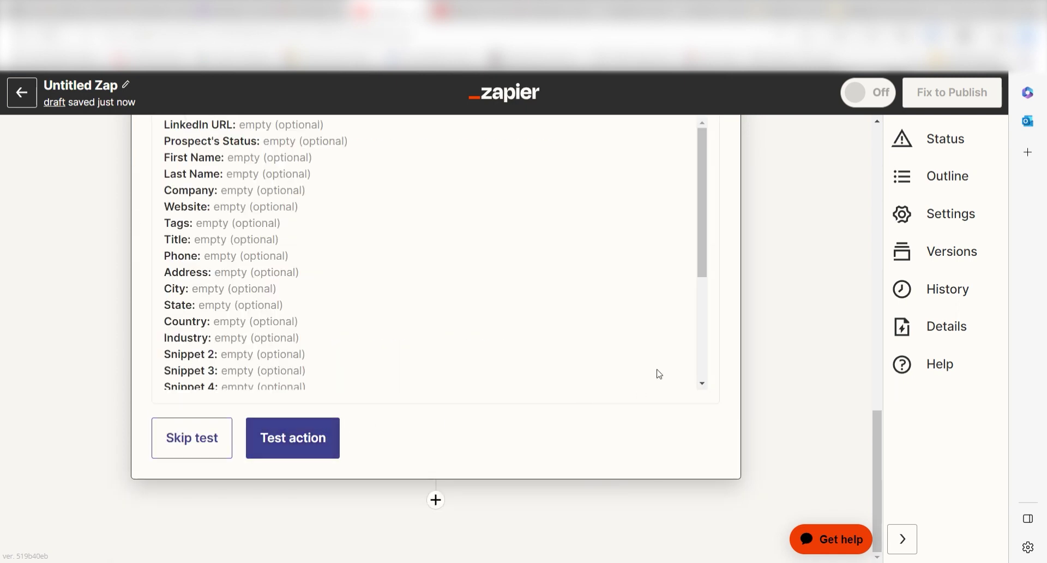
pyautogui.click(292, 439)
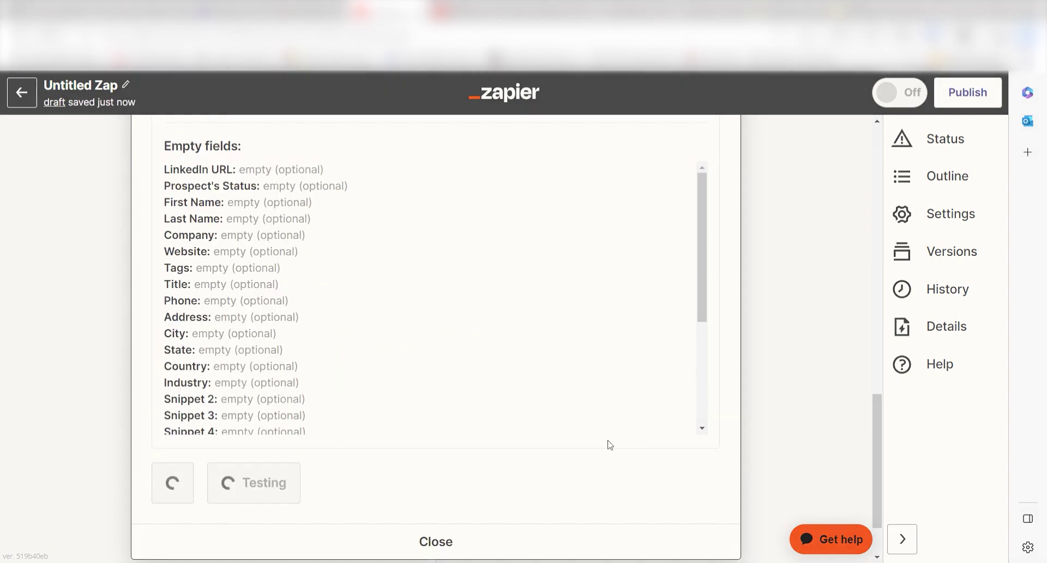